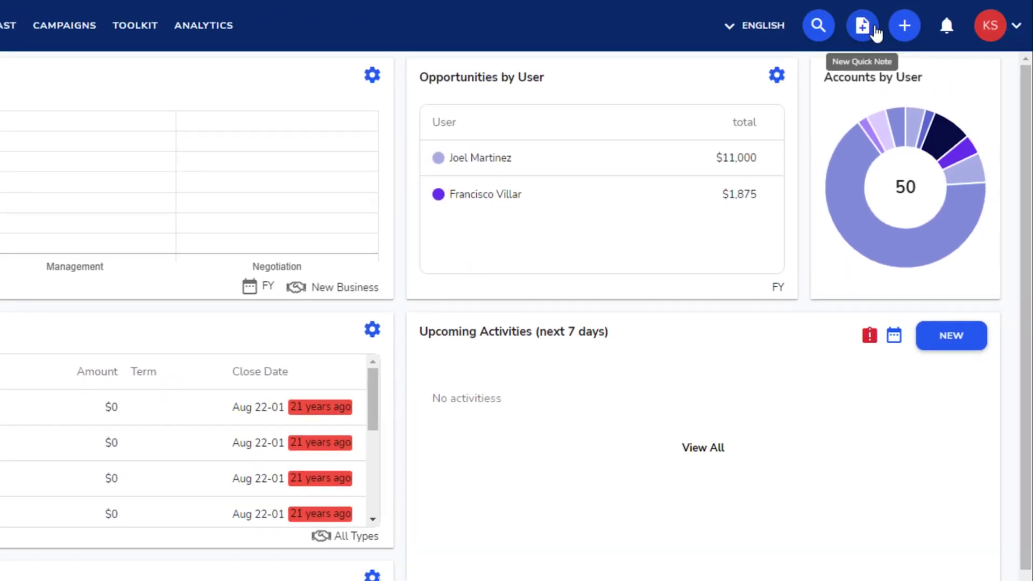
Step: From the Leads page, start a blank New Lead form
{"action": "left_click", "coordinate": [914, 32]}
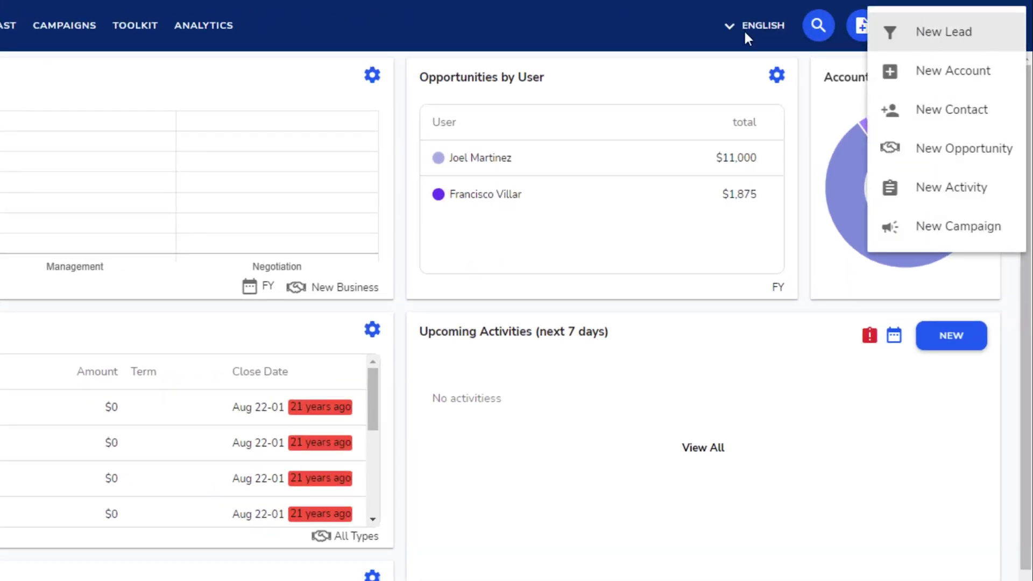
{"action": "left_click", "coordinate": [588, 27]}
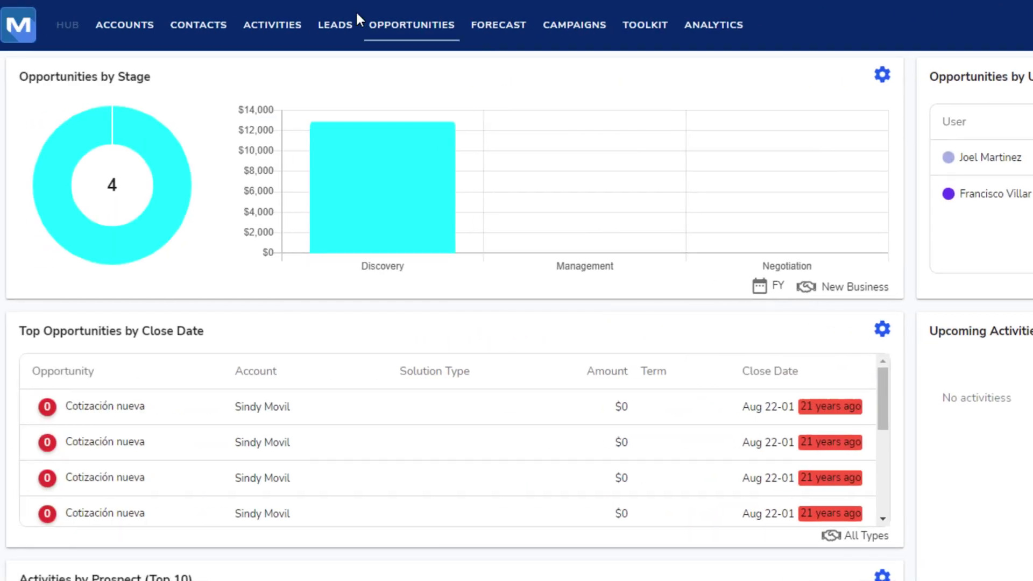
{"action": "left_click", "coordinate": [320, 42]}
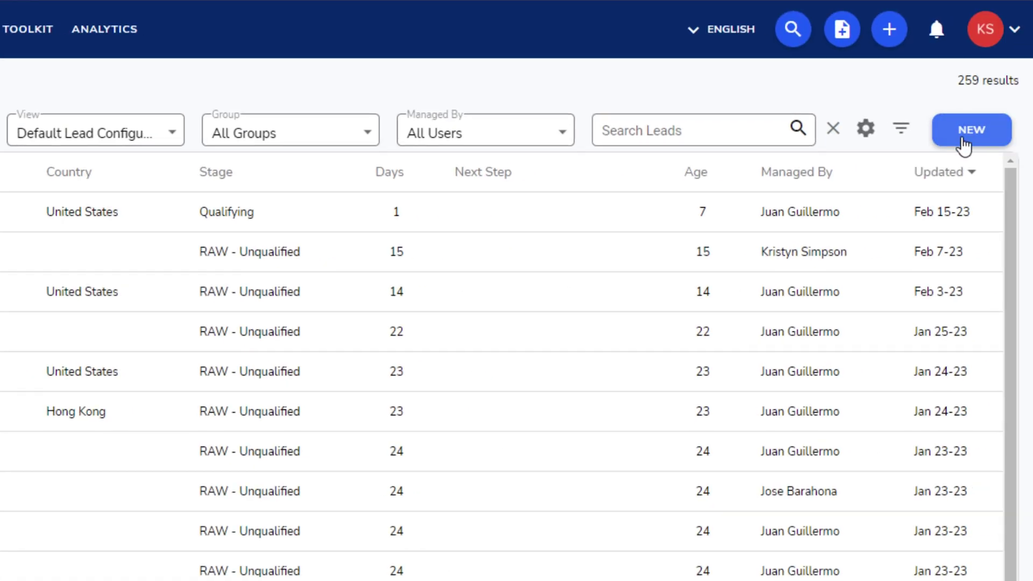
{"action": "left_click", "coordinate": [964, 144]}
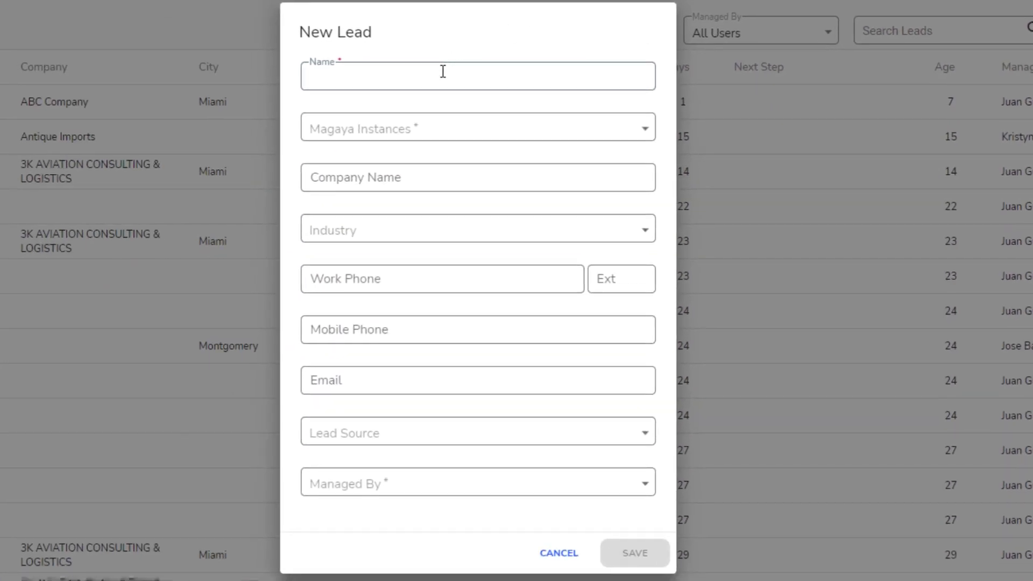
Step: Enter the lead's name, link Magaya Supply Chain, company World Wide Supply, and work phone
{"action": "left_click", "coordinate": [430, 142]}
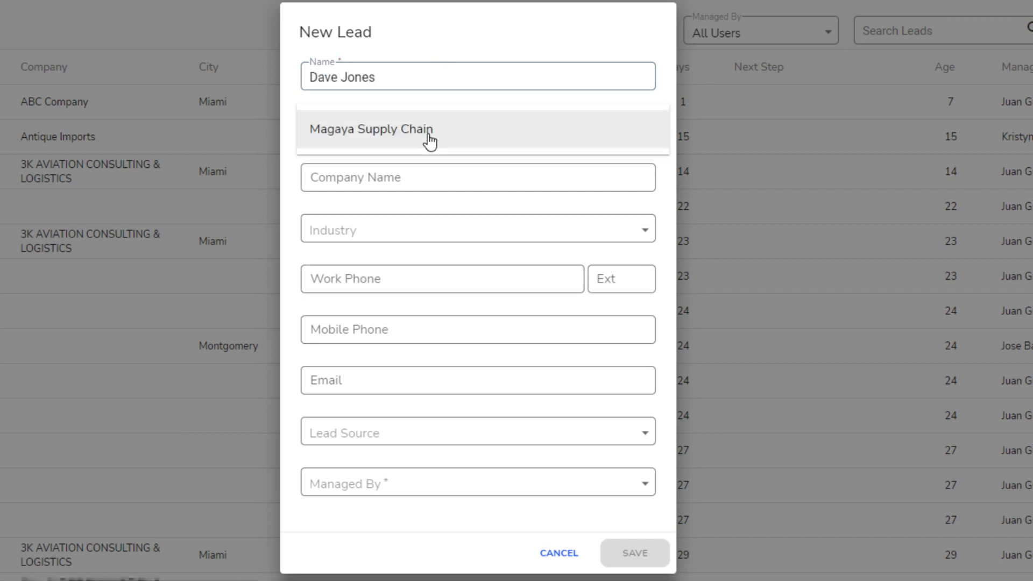
{"action": "left_click", "coordinate": [424, 184]}
{"action": "left_click", "coordinate": [399, 180]}
{"action": "left_click", "coordinate": [624, 136]}
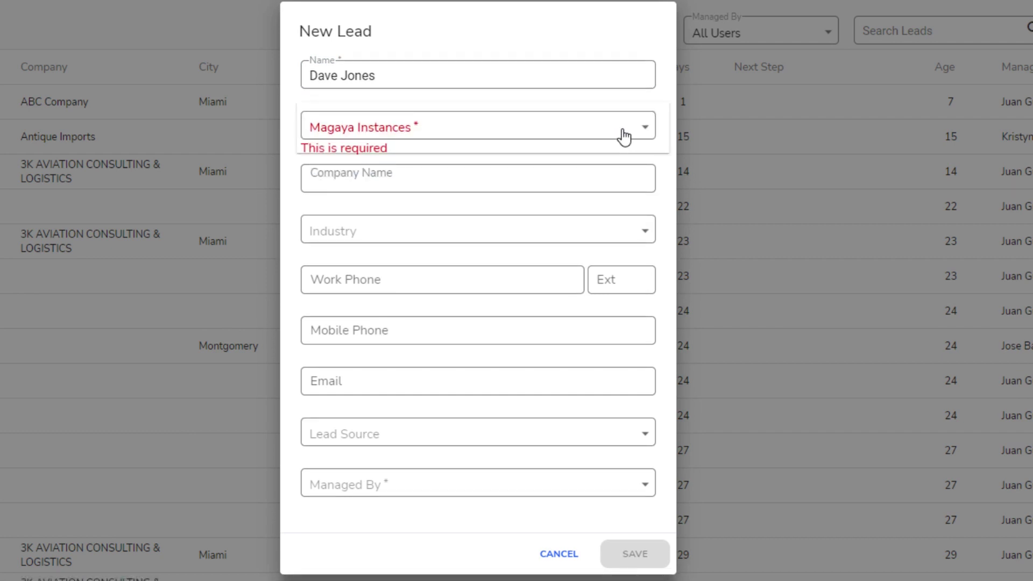
{"action": "left_click", "coordinate": [420, 135]}
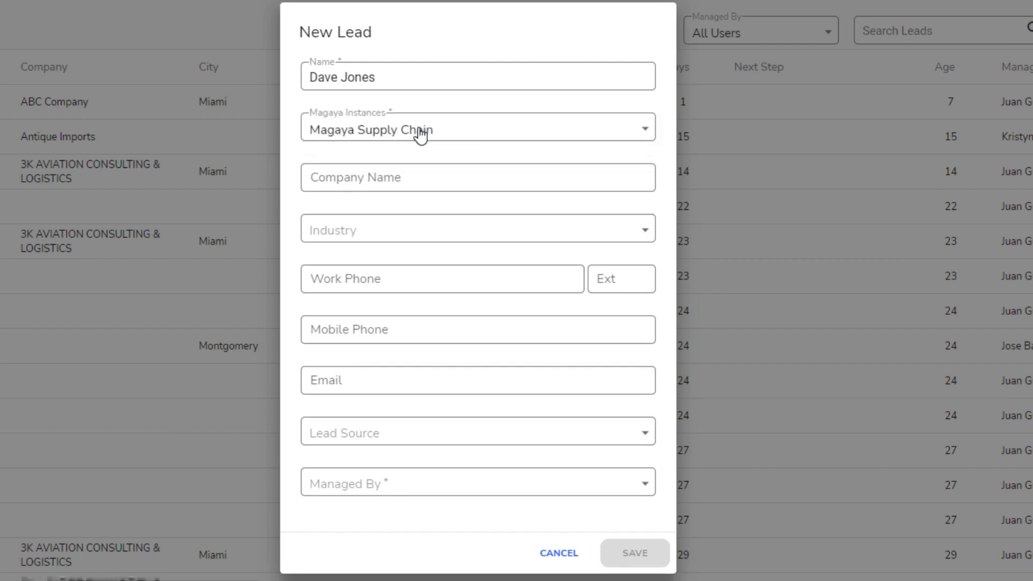
{"action": "left_click", "coordinate": [394, 177]}
{"action": "type", "text": "World Wide Supply"}
{"action": "left_click", "coordinate": [411, 278]}
{"action": "type", "text": "3565557594"}
{"action": "left_click", "coordinate": [428, 380]}
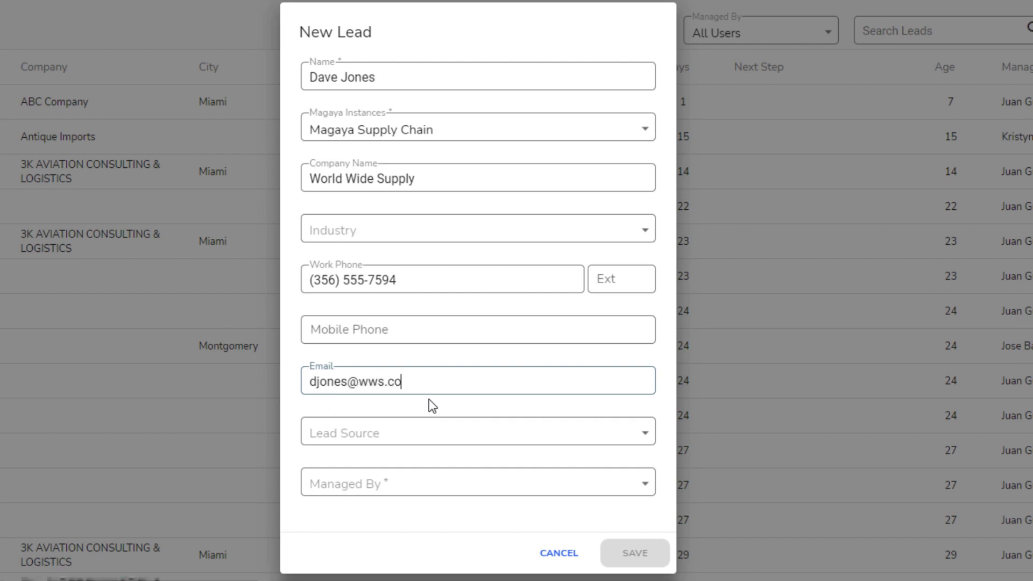
Step: Set Lead Source to Tradeshow, assign a managing user, choose Automotive industry, and save
{"action": "left_click", "coordinate": [426, 428]}
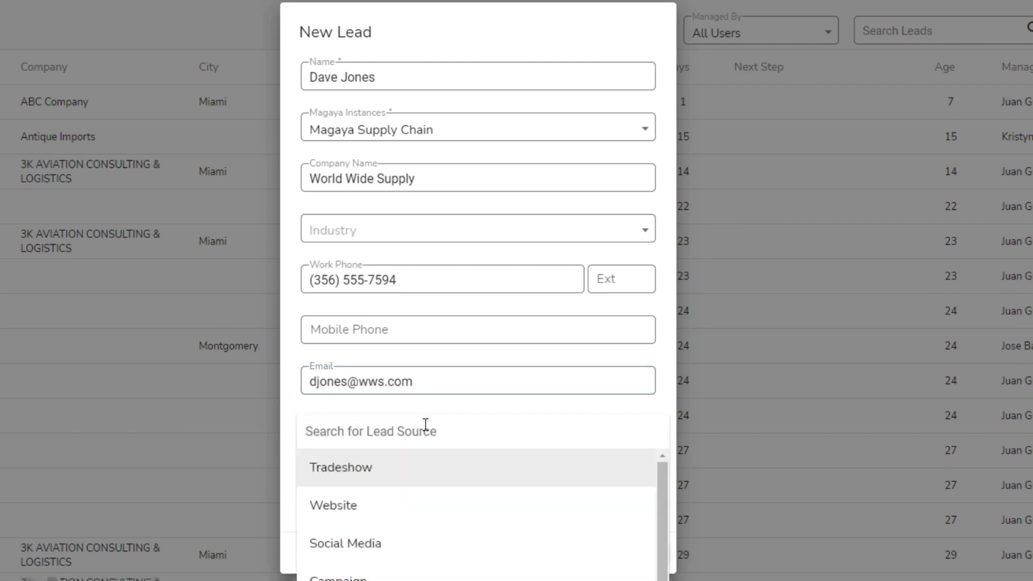
{"action": "left_click", "coordinate": [374, 468]}
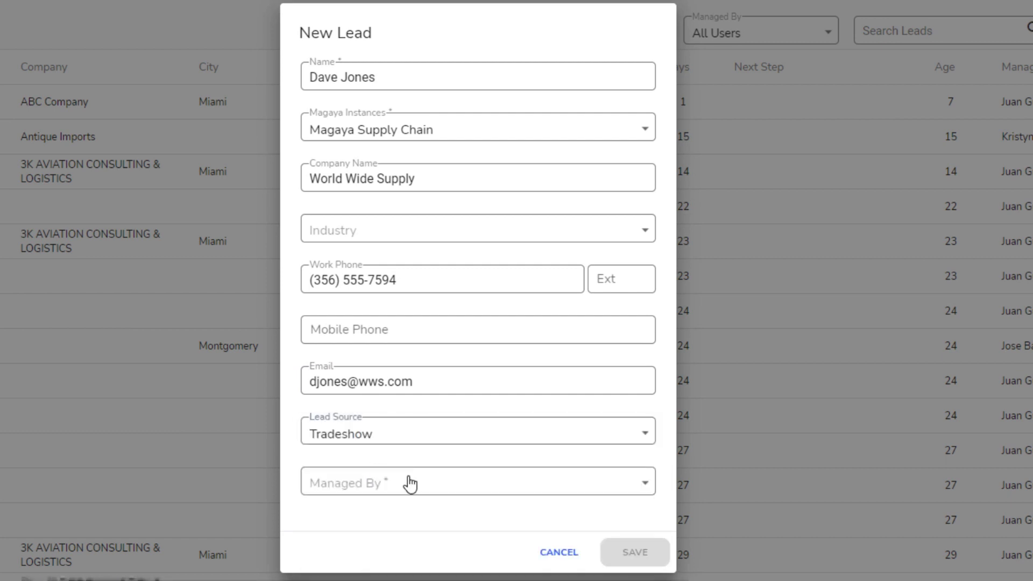
{"action": "left_click", "coordinate": [411, 485]}
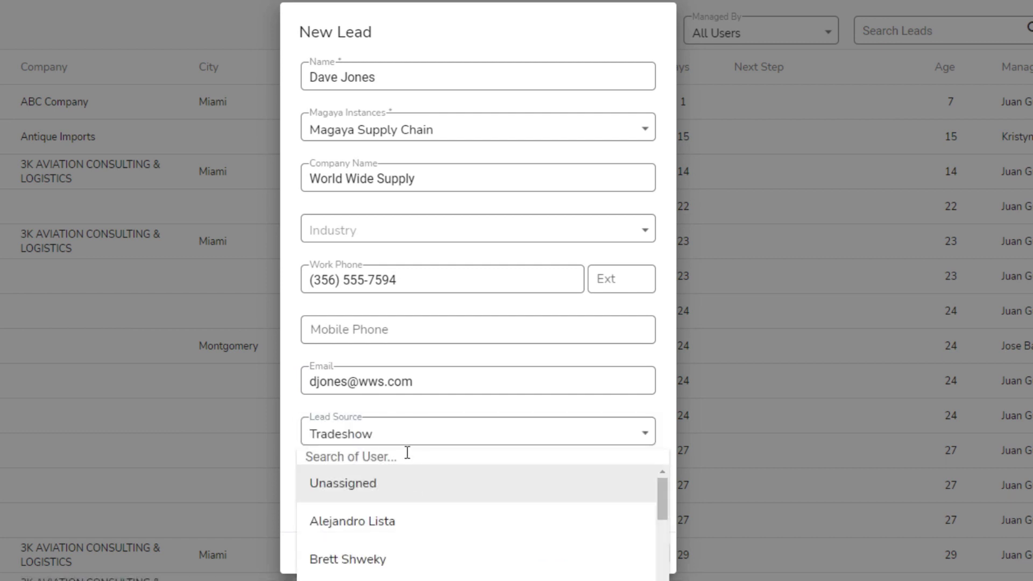
{"action": "scroll", "coordinate": [425, 516], "scroll_direction": "down", "scroll_amount": 5}
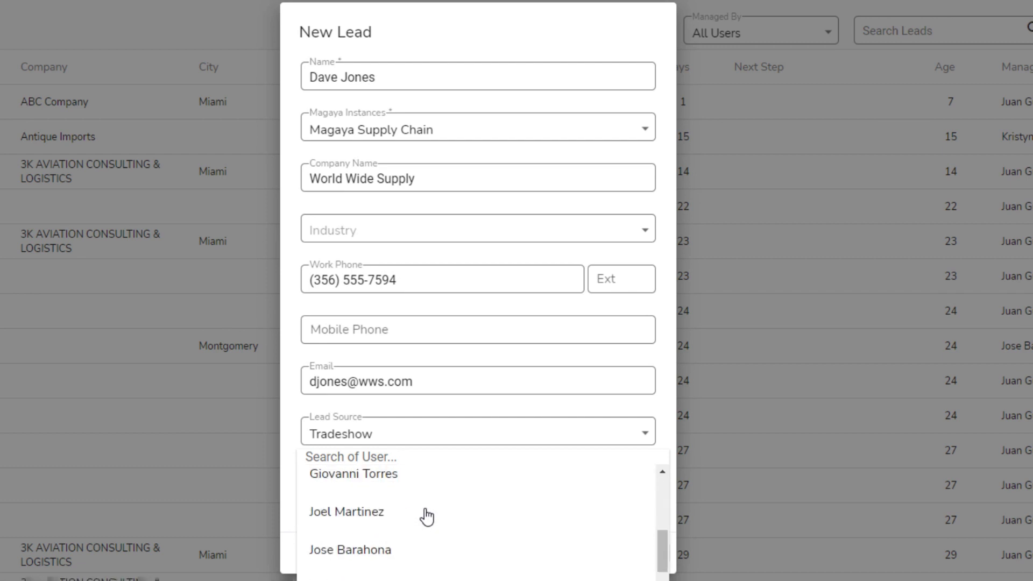
{"action": "left_click", "coordinate": [371, 477]}
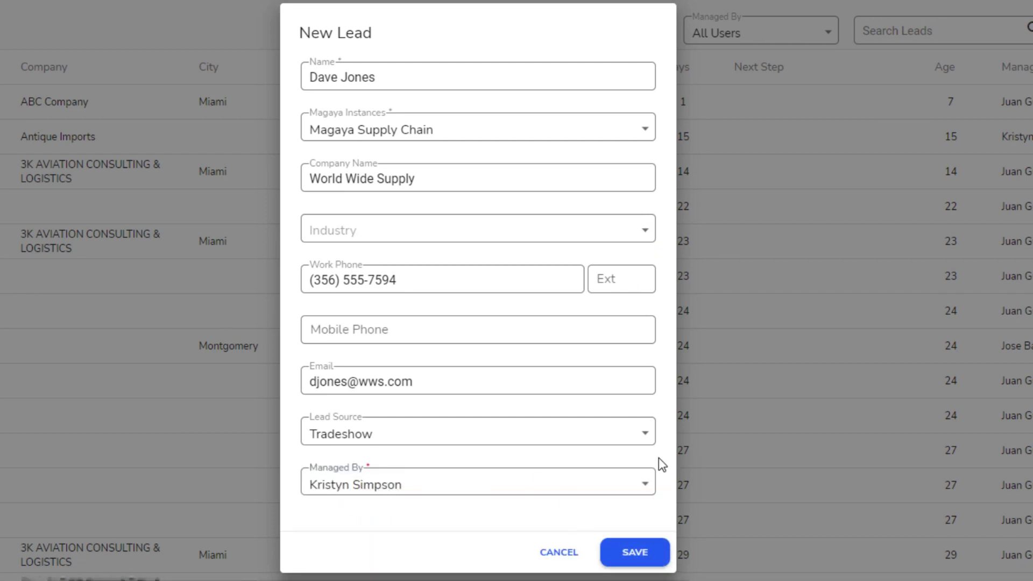
{"action": "left_click", "coordinate": [628, 239]}
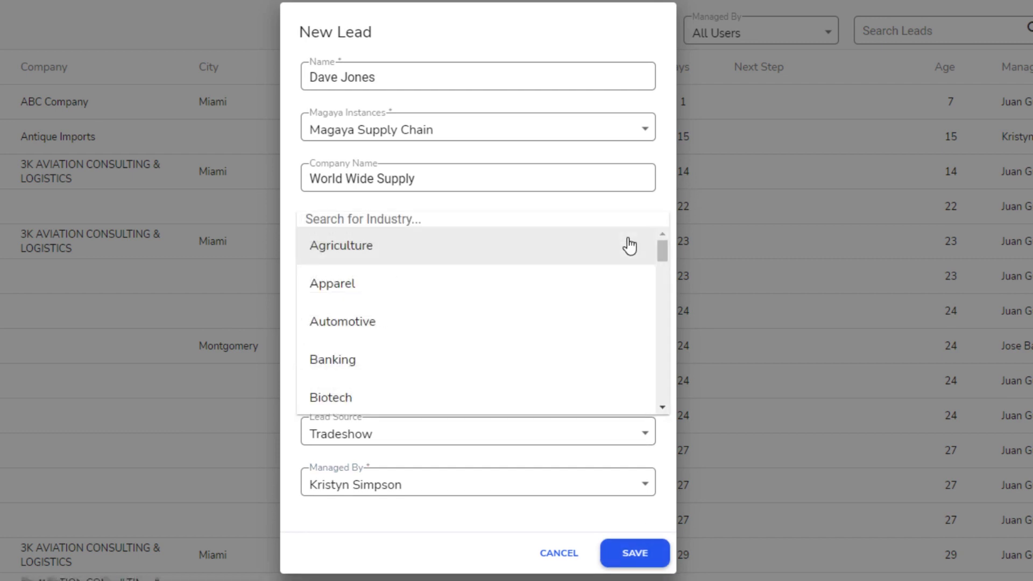
{"action": "left_click", "coordinate": [368, 323]}
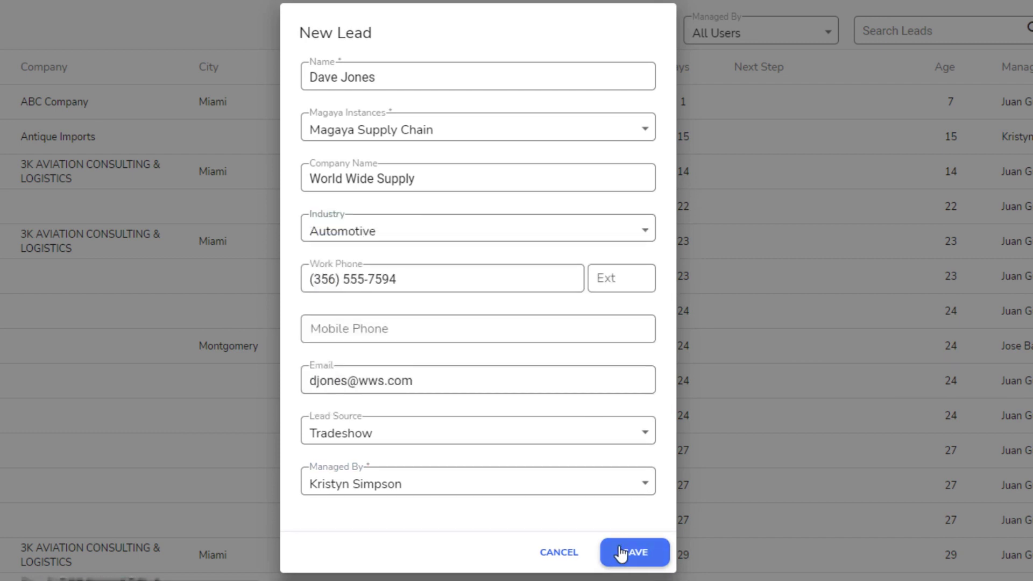
{"action": "left_click", "coordinate": [626, 563]}
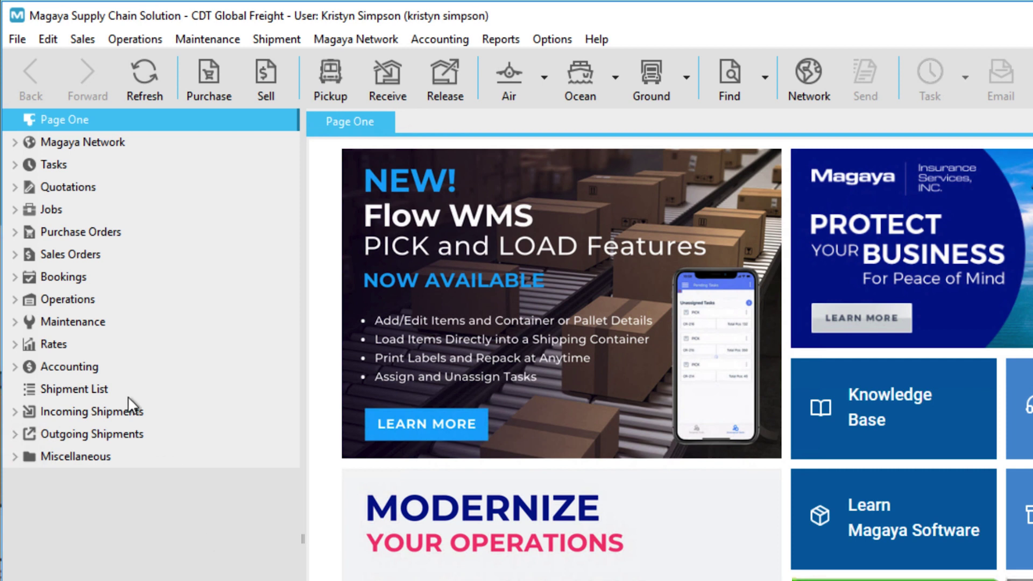
Step: Open the latest ABC Company quotation from the Quotation List
{"action": "left_click", "coordinate": [14, 187]}
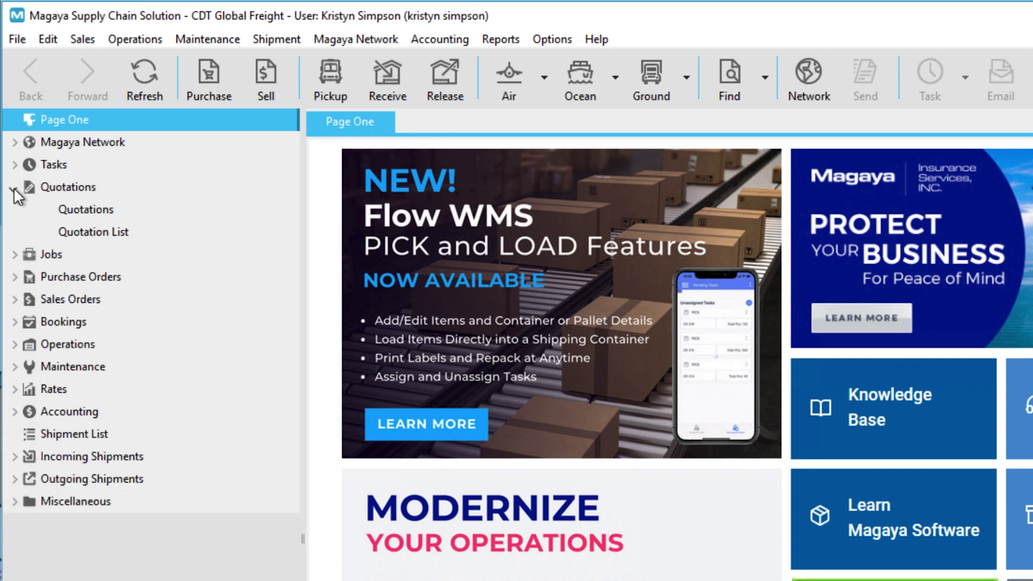
{"action": "left_click", "coordinate": [73, 232]}
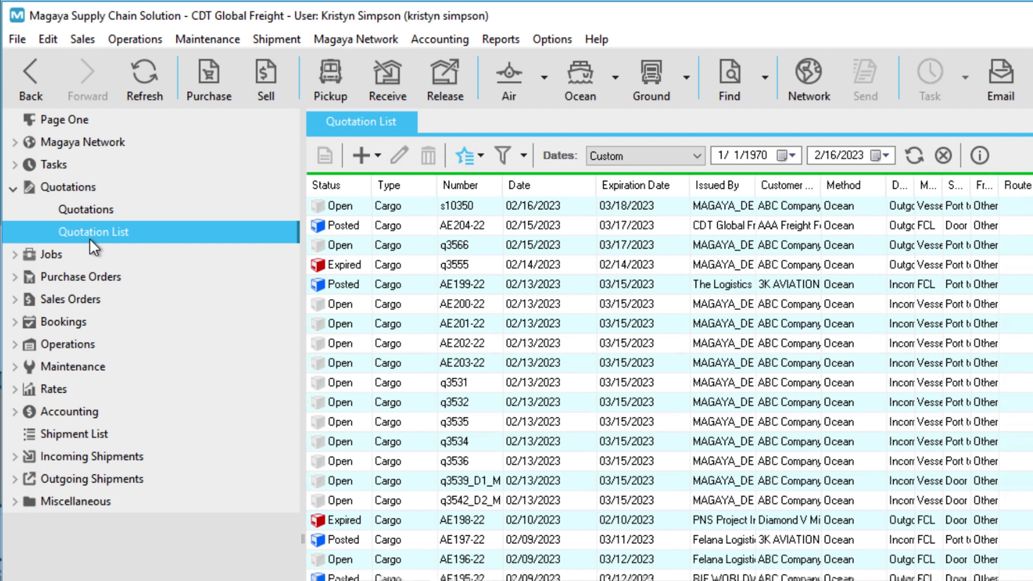
{"action": "double_click", "coordinate": [391, 206]}
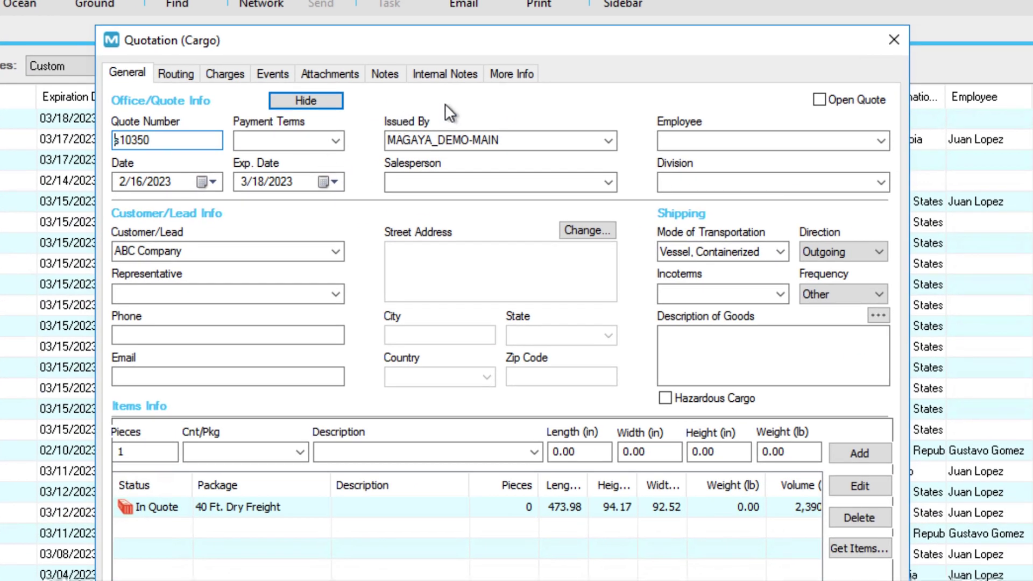
Step: Set Is Complete to Yes on the quotation's More Info > Group 2 tab
{"action": "left_click", "coordinate": [505, 76]}
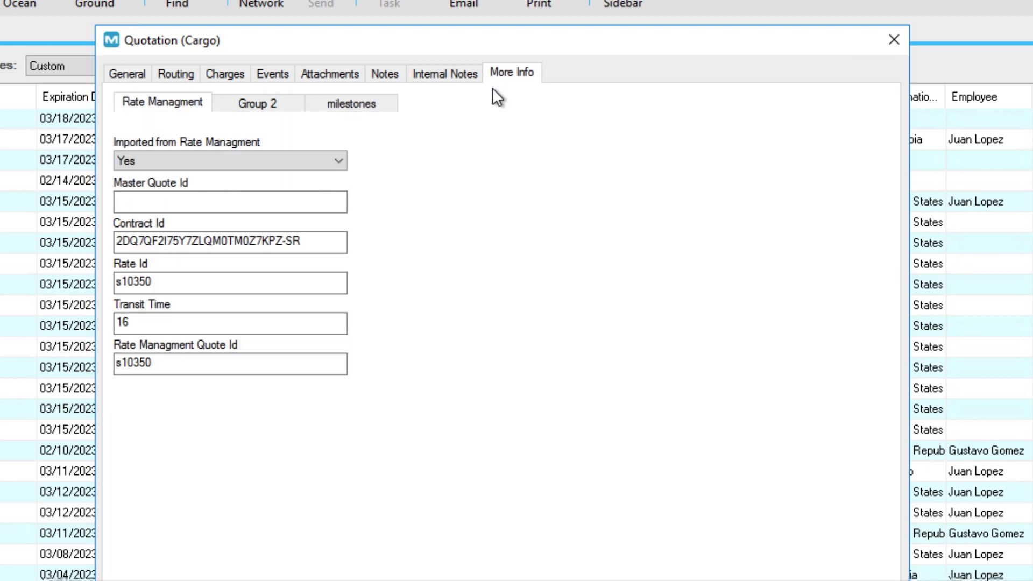
{"action": "left_click", "coordinate": [273, 110]}
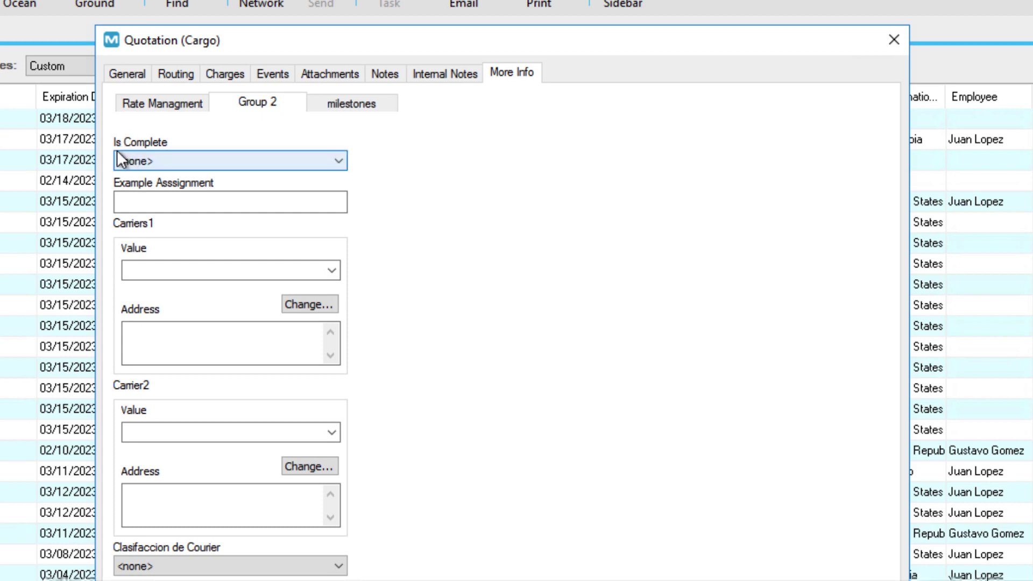
{"action": "left_click", "coordinate": [194, 161]}
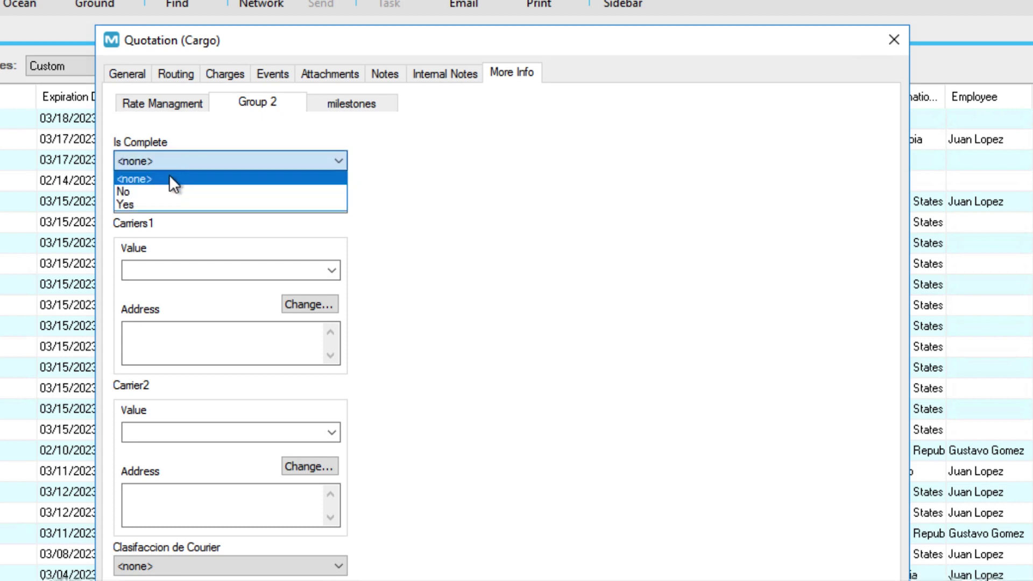
{"action": "left_click", "coordinate": [133, 205]}
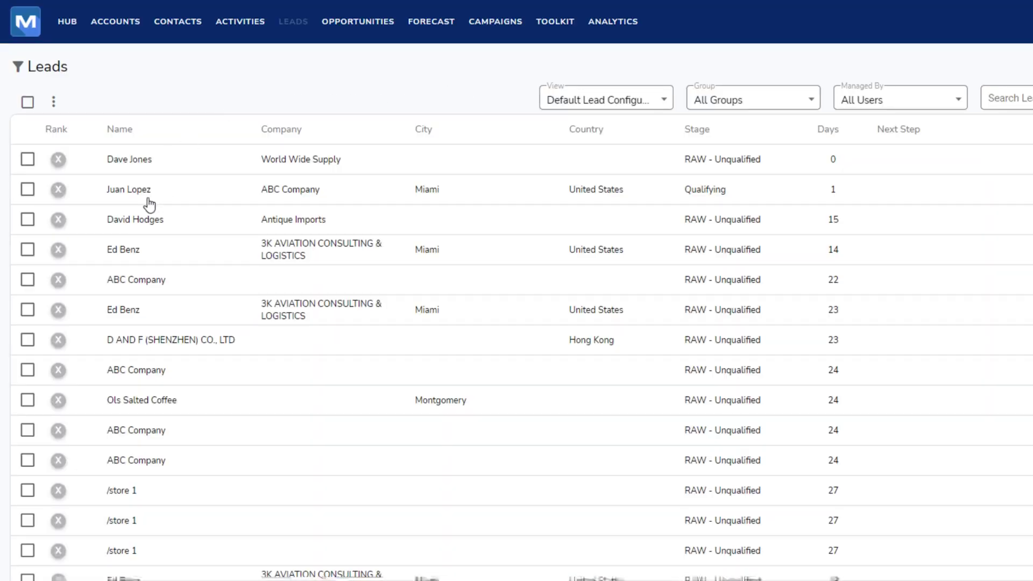
Step: Open the ABC Company lead at the Qualifying stage to view its details
{"action": "left_click", "coordinate": [142, 197]}
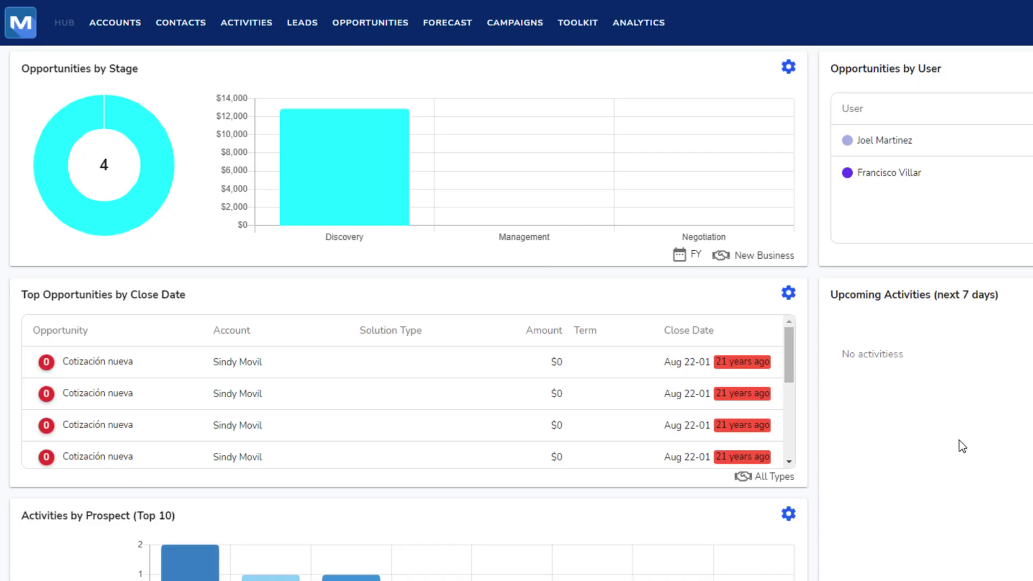
Step: Go to Setup > Leads from the avatar menu
{"action": "left_click", "coordinate": [1015, 38]}
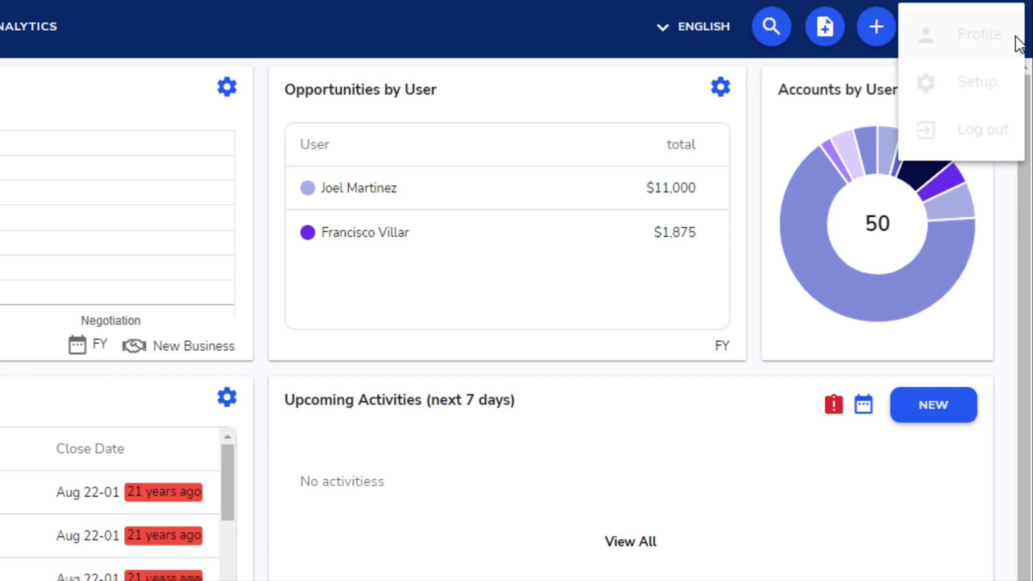
{"action": "left_click", "coordinate": [990, 93]}
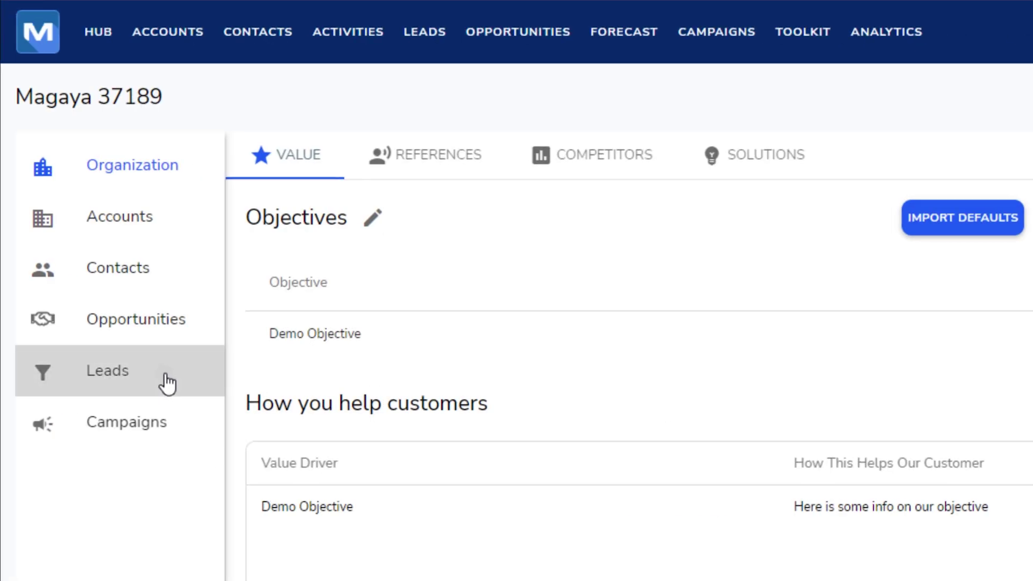
{"action": "left_click", "coordinate": [167, 384]}
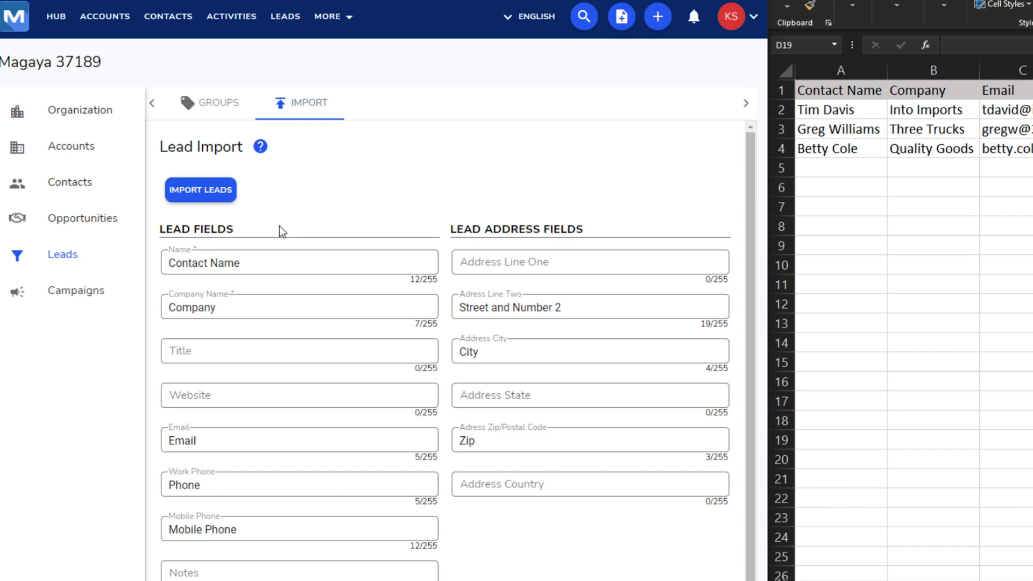
{"action": "left_click_drag", "start_coordinate": [216, 226], "coordinate": [166, 224]}
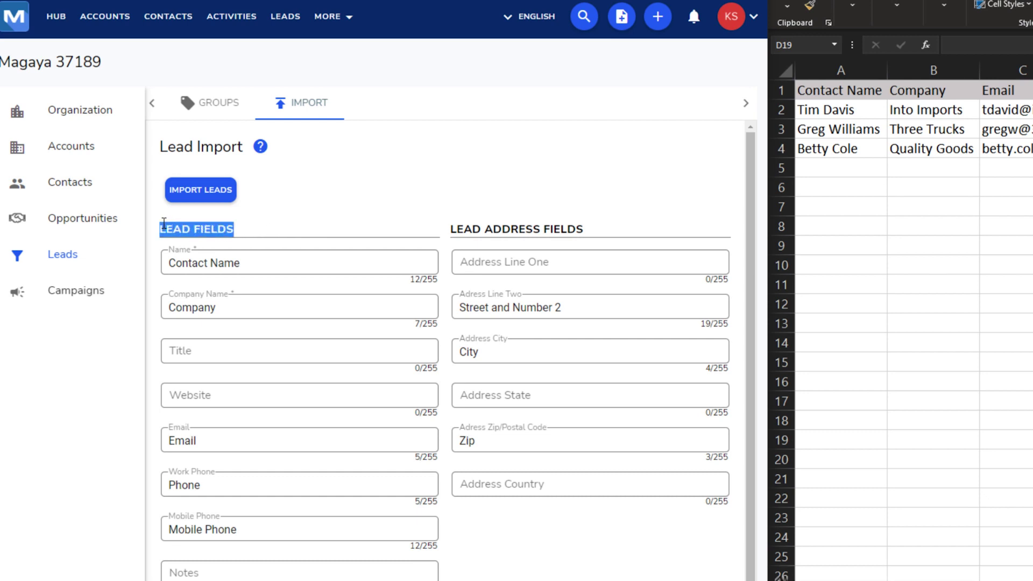
{"action": "left_click", "coordinate": [355, 211]}
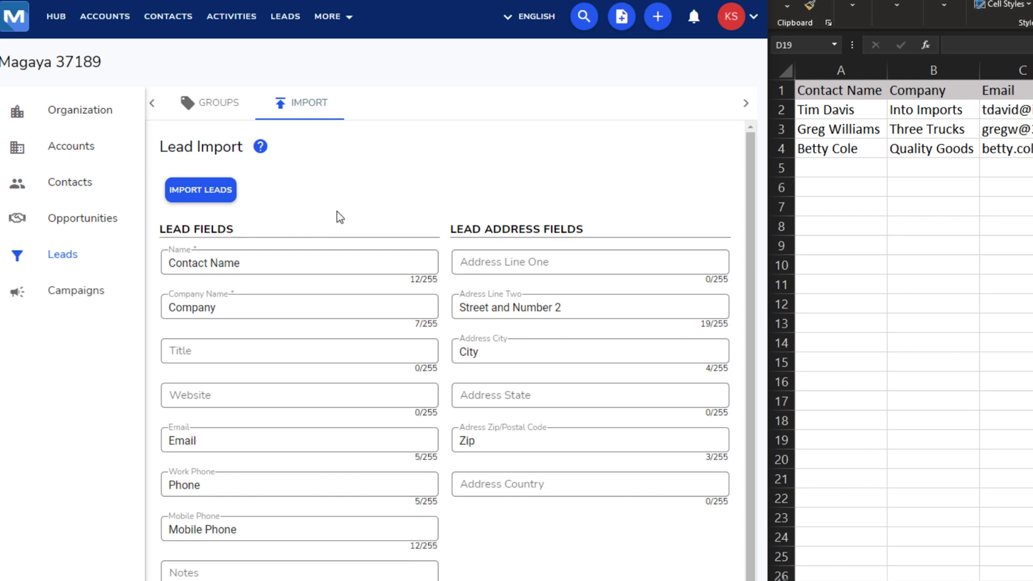
{"action": "left_click_drag", "start_coordinate": [232, 268], "coordinate": [171, 264]}
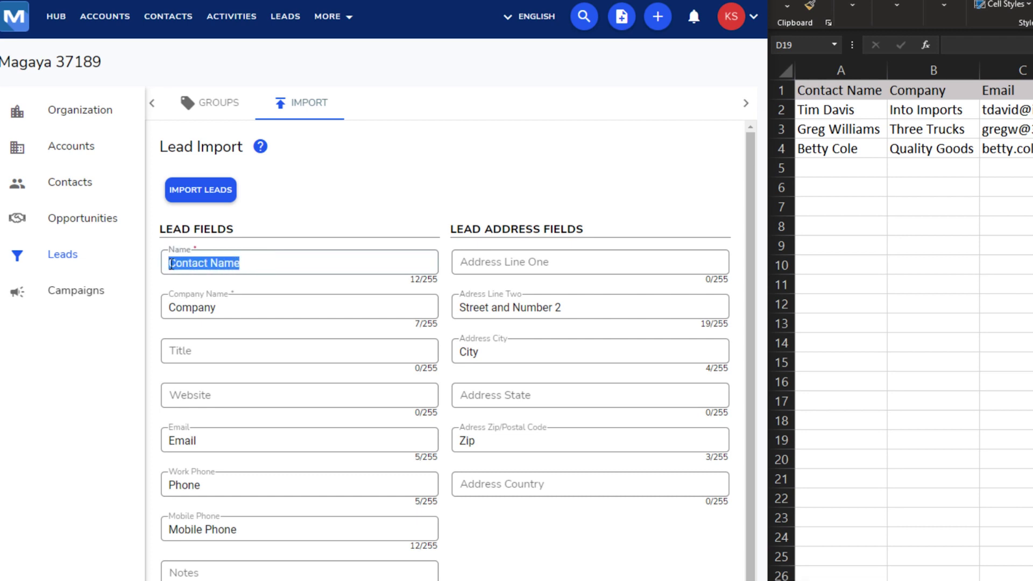
{"action": "left_click", "coordinate": [252, 279]}
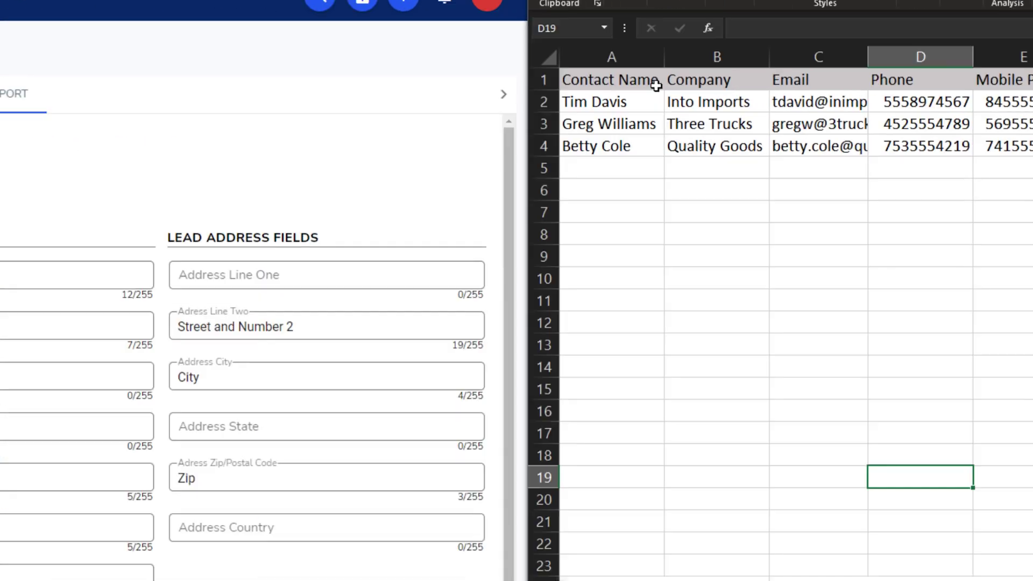
{"action": "left_click", "coordinate": [877, 91]}
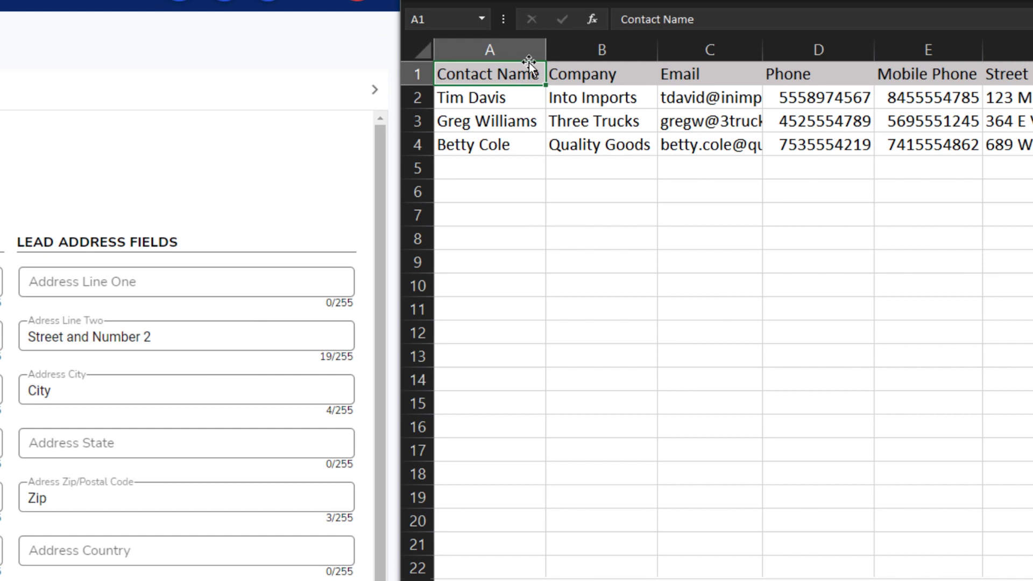
{"action": "left_click", "coordinate": [873, 71]}
{"action": "left_click", "coordinate": [590, 192]}
{"action": "left_click", "coordinate": [524, 79]}
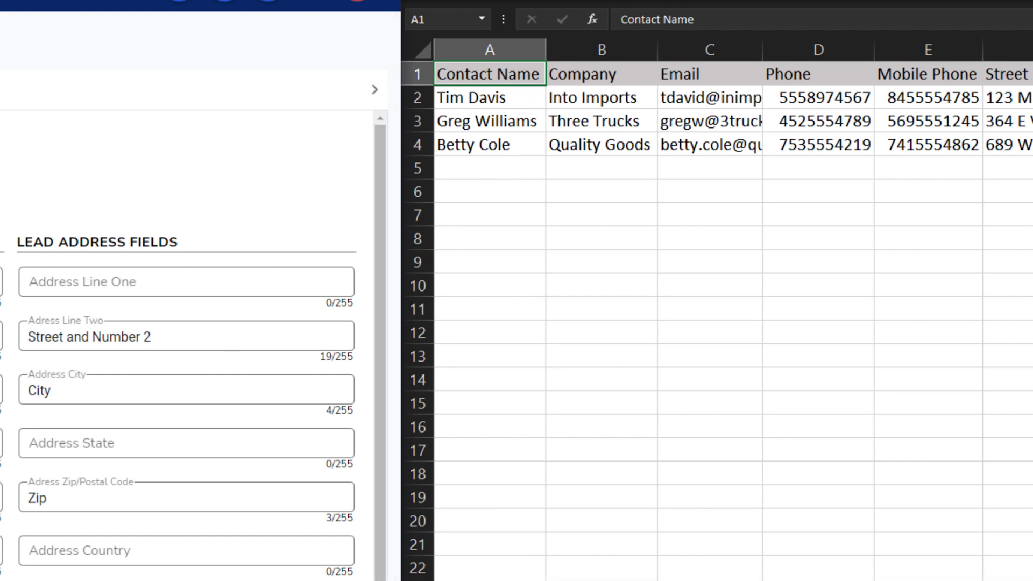
{"action": "left_click", "coordinate": [635, 77]}
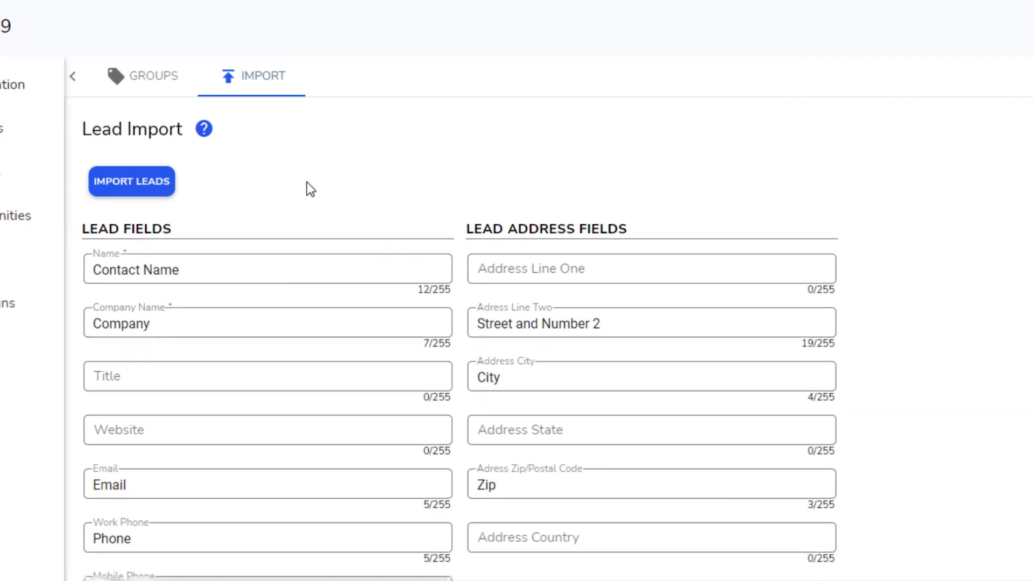
Step: Start a lead import and attach the Tradeshow Leads.csv file
{"action": "left_click", "coordinate": [128, 199]}
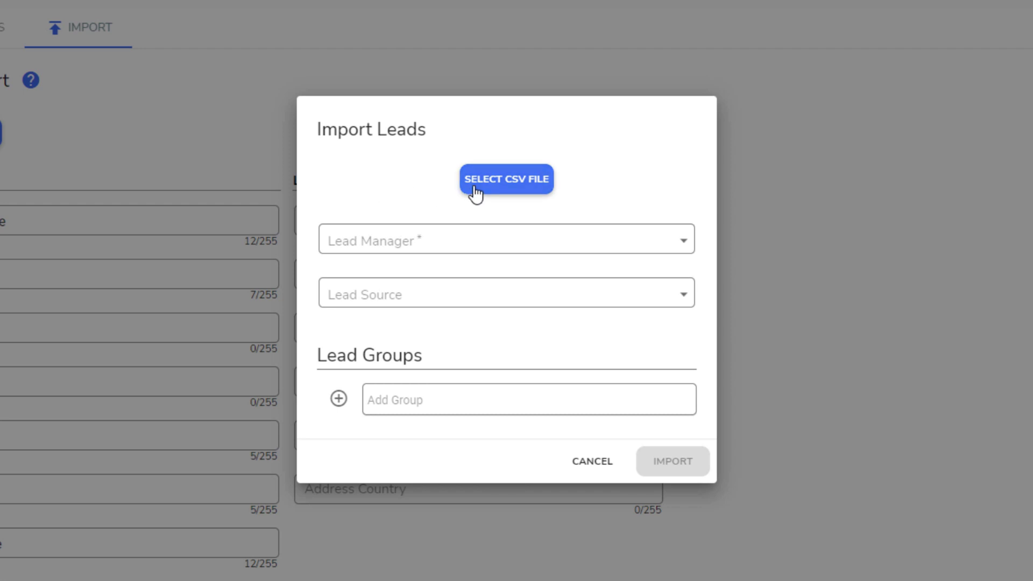
{"action": "left_click", "coordinate": [474, 187]}
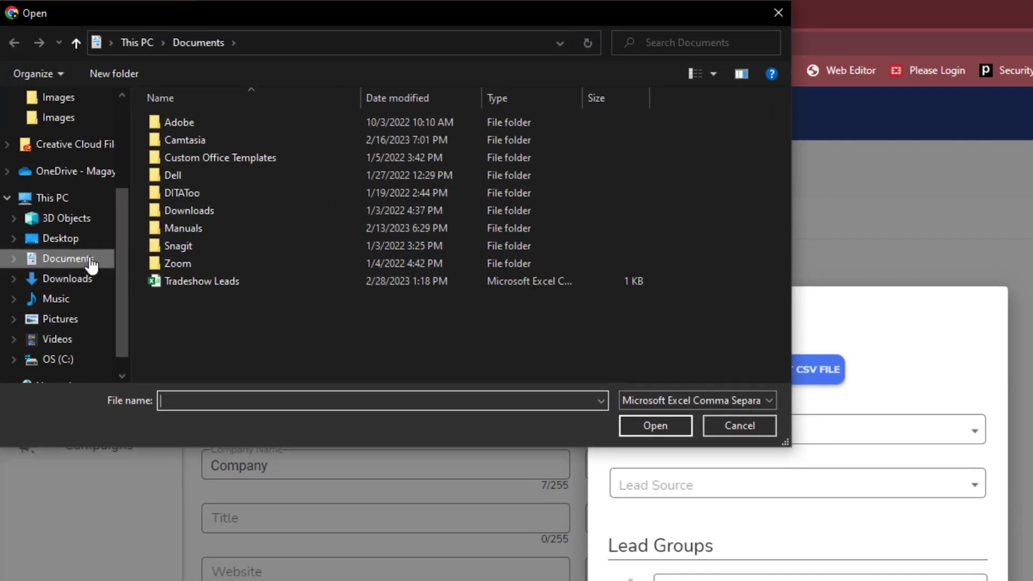
{"action": "left_click", "coordinate": [202, 283]}
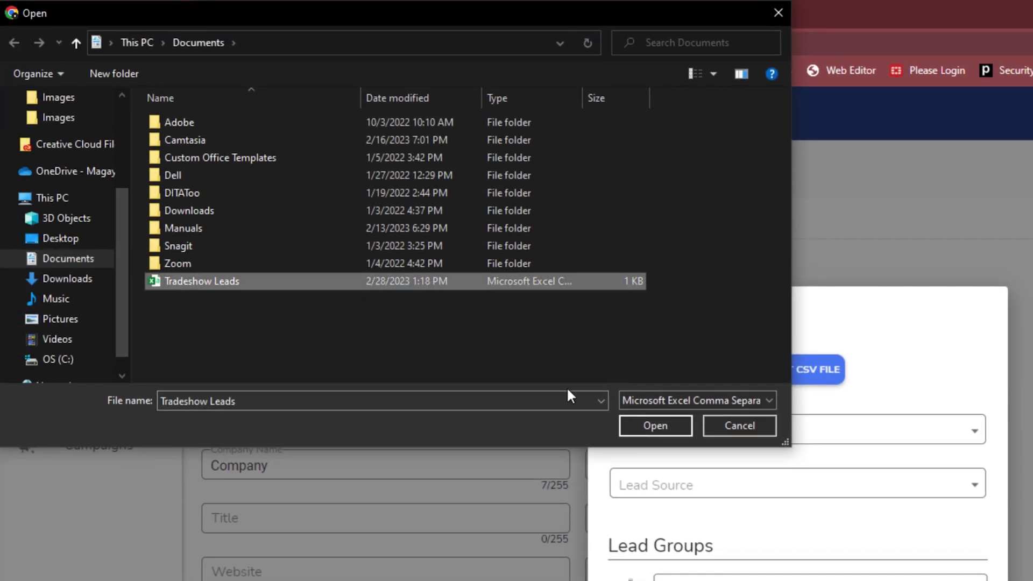
{"action": "left_click", "coordinate": [641, 425]}
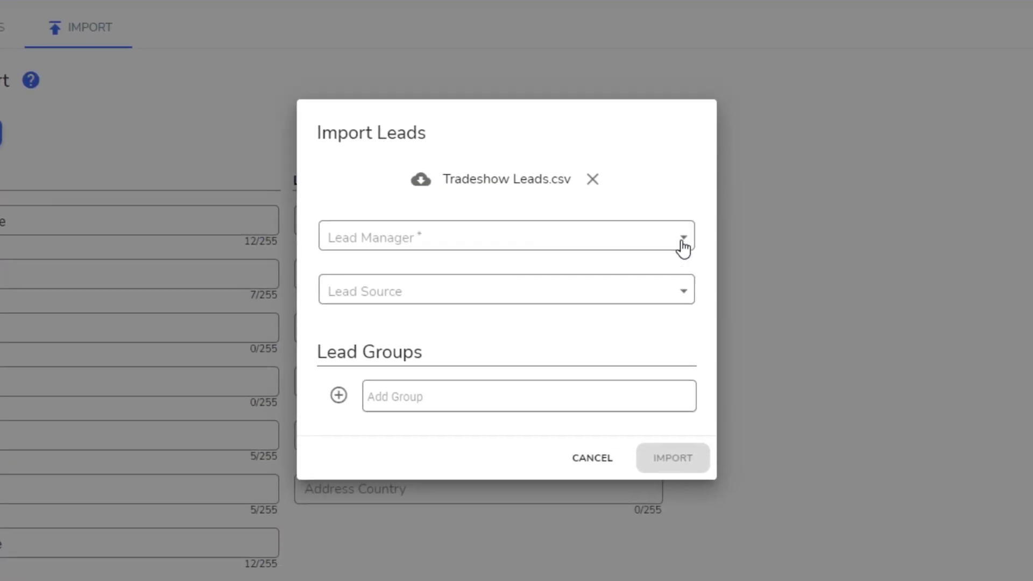
Step: Assign a lead manager, set Lead Source to Tradeshow, add a lead group, and run the import
{"action": "left_click", "coordinate": [682, 241]}
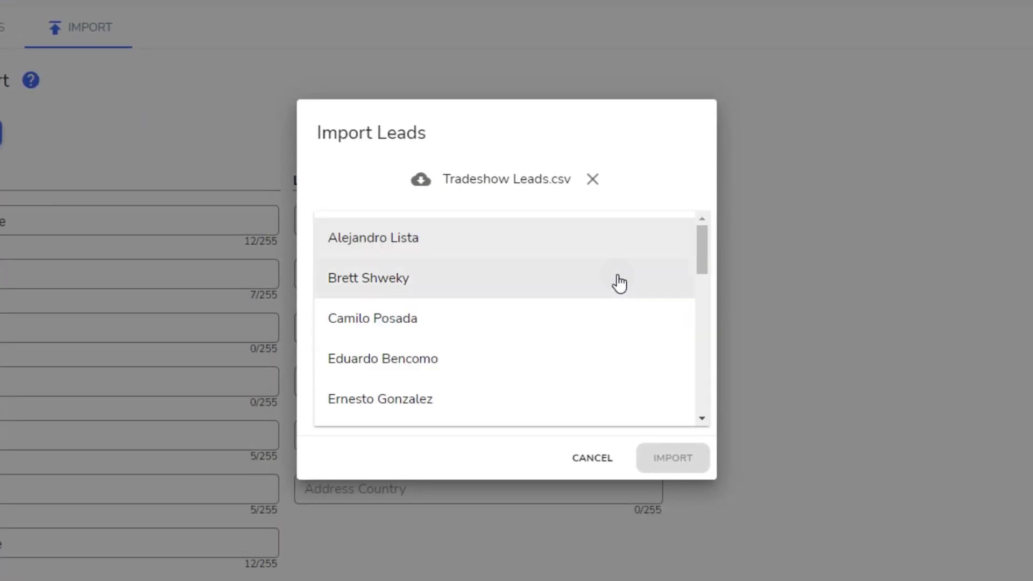
{"action": "left_click", "coordinate": [618, 281]}
{"action": "left_click", "coordinate": [678, 289]}
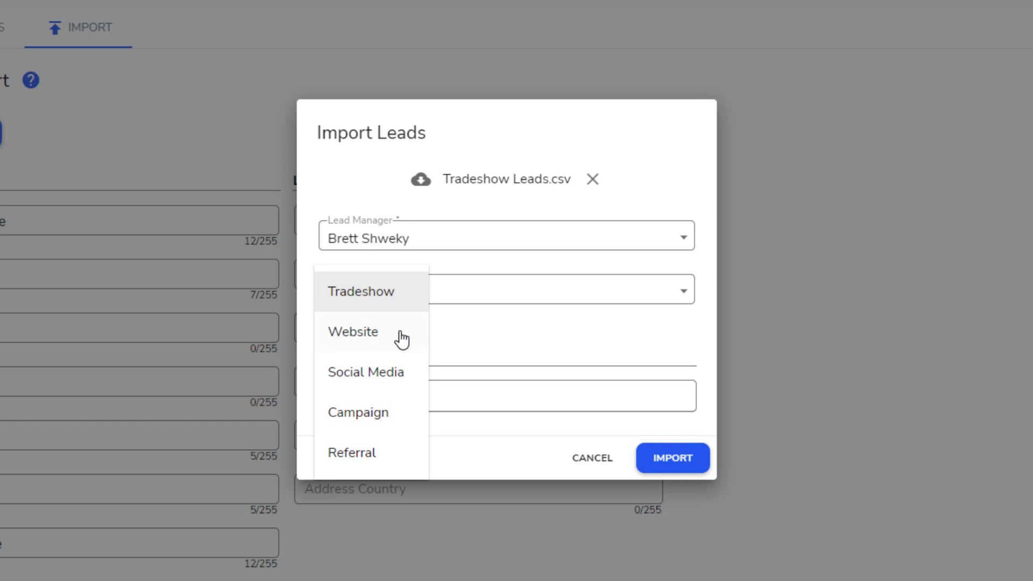
{"action": "left_click", "coordinate": [374, 298]}
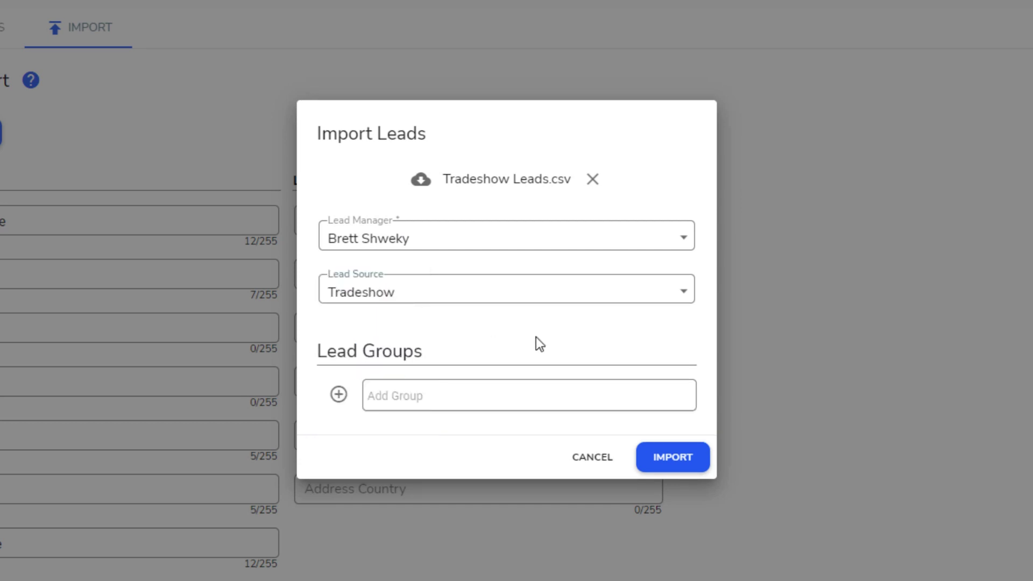
{"action": "left_click", "coordinate": [371, 401]}
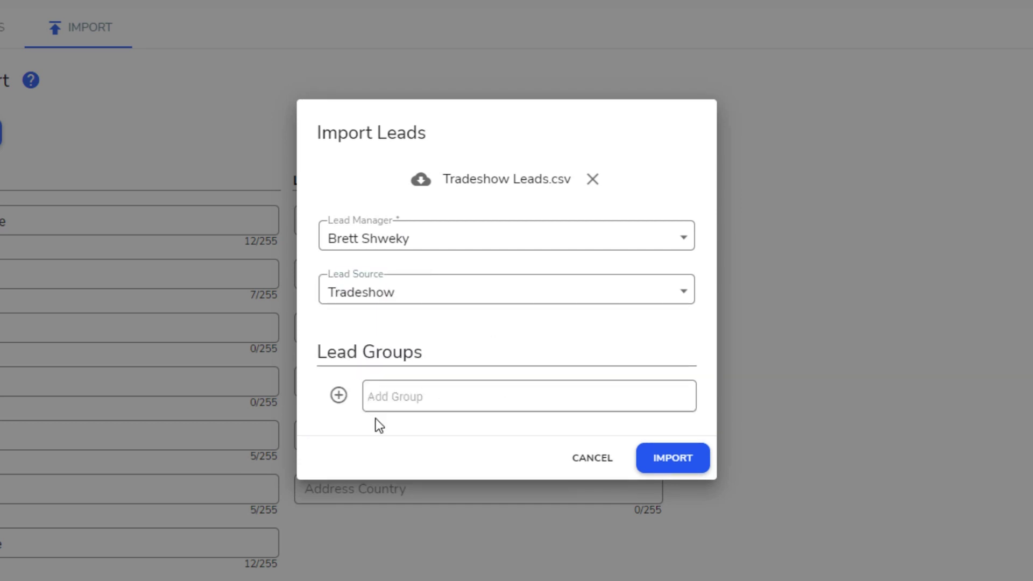
{"action": "left_click", "coordinate": [673, 464]}
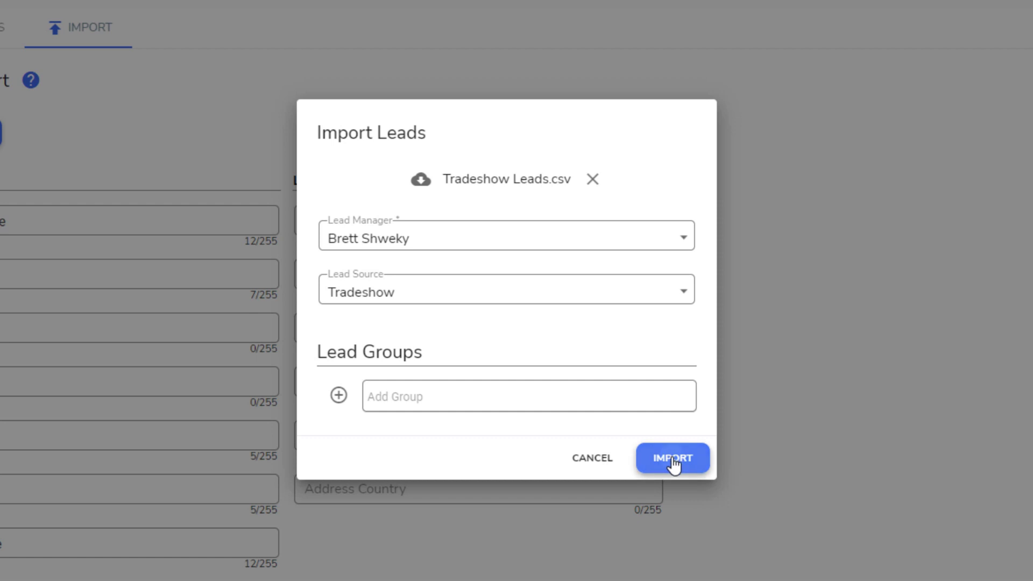